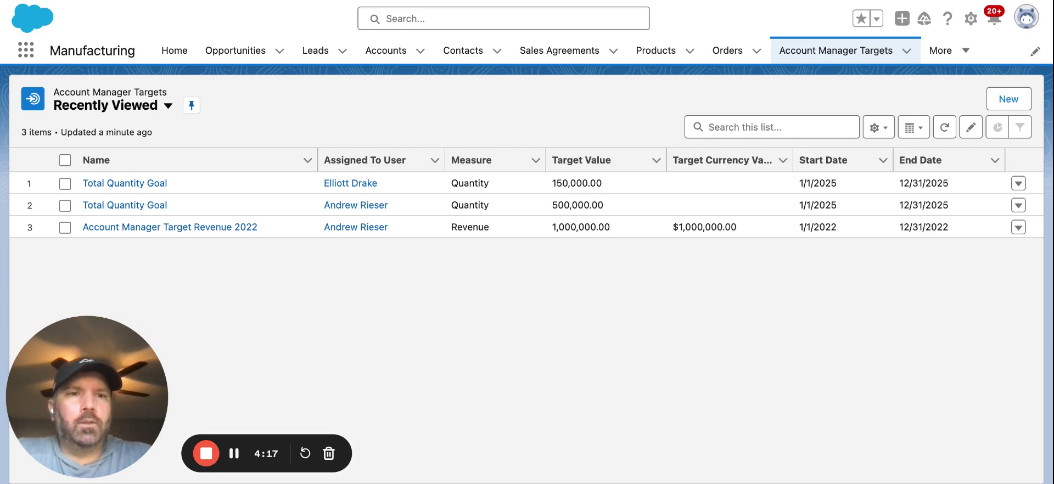
Create target 'MP MFG FY25' for FY 2025, measure Revenue, target value 10,000,000, and save it
click(998, 100)
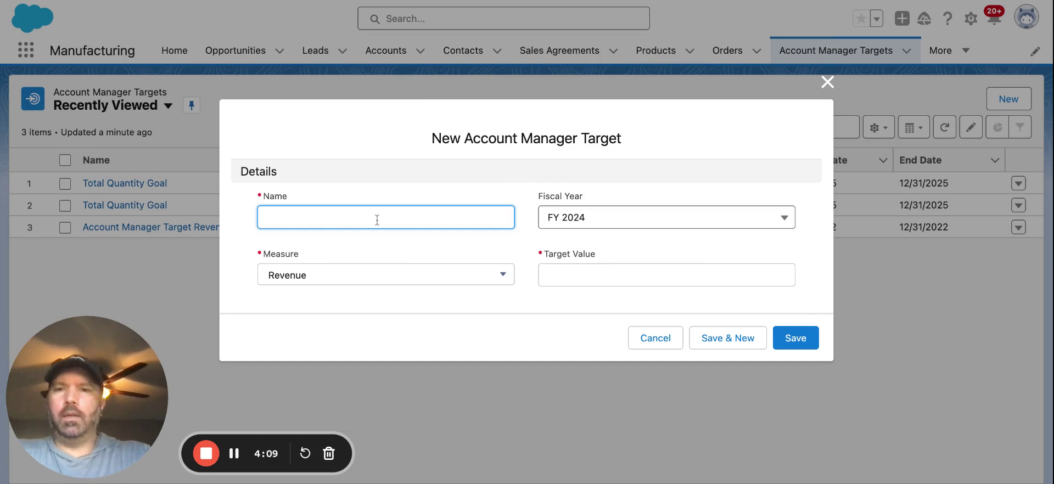
text(MP MFG)
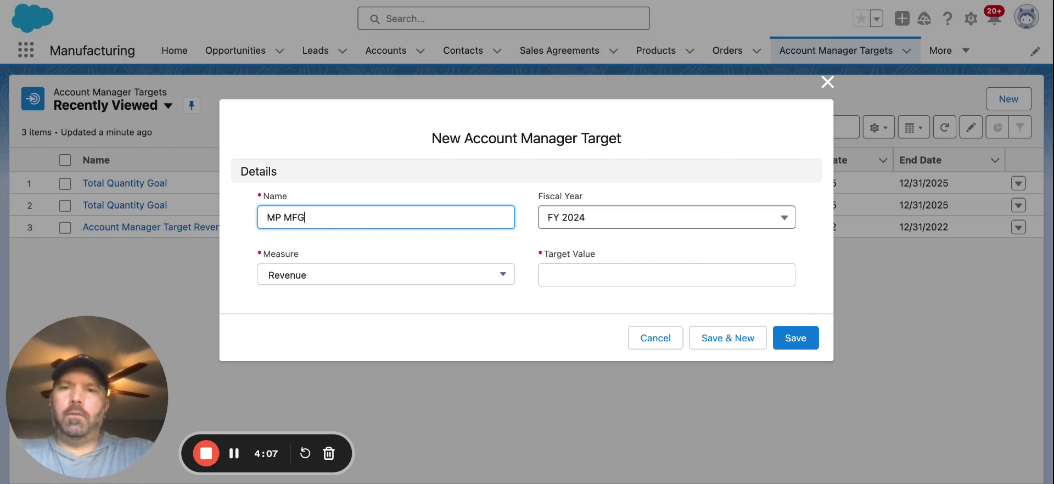
text( FY25)
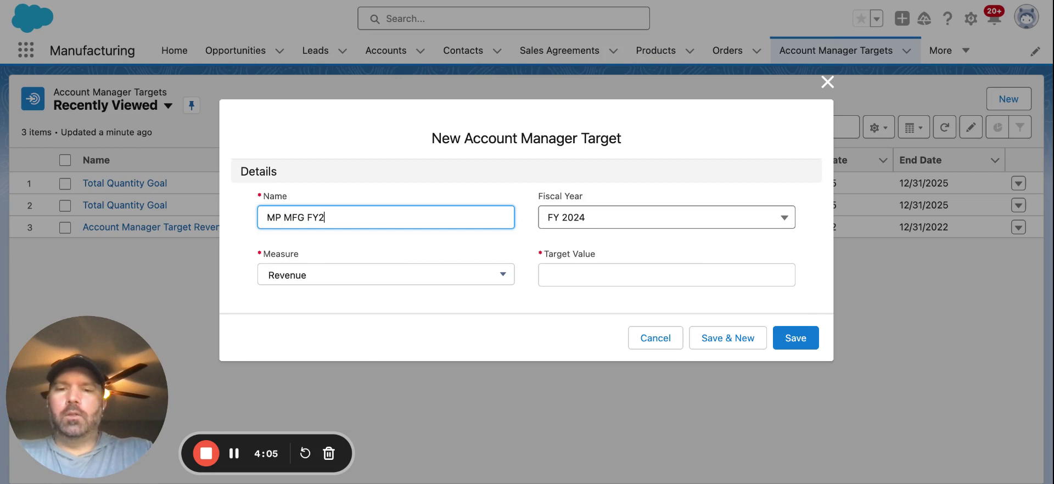
click(621, 224)
click(602, 276)
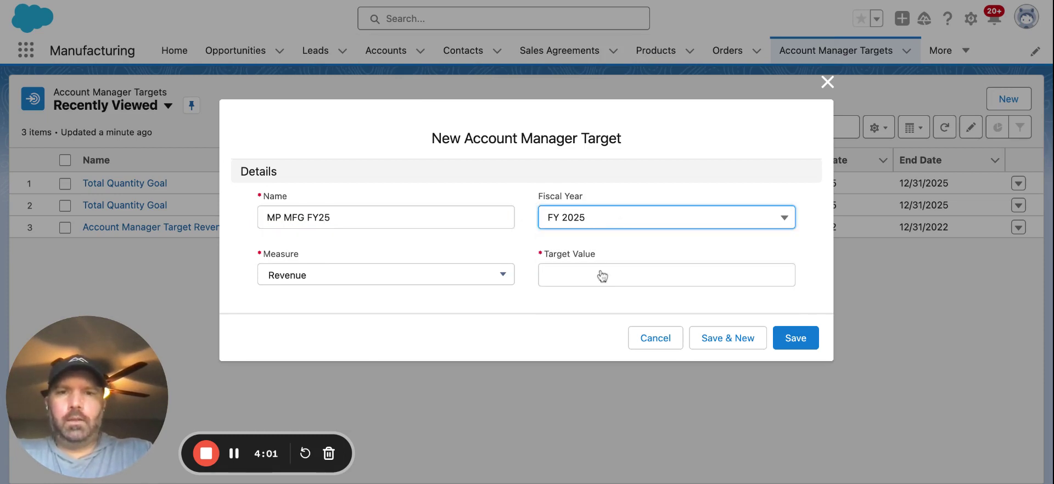
click(506, 275)
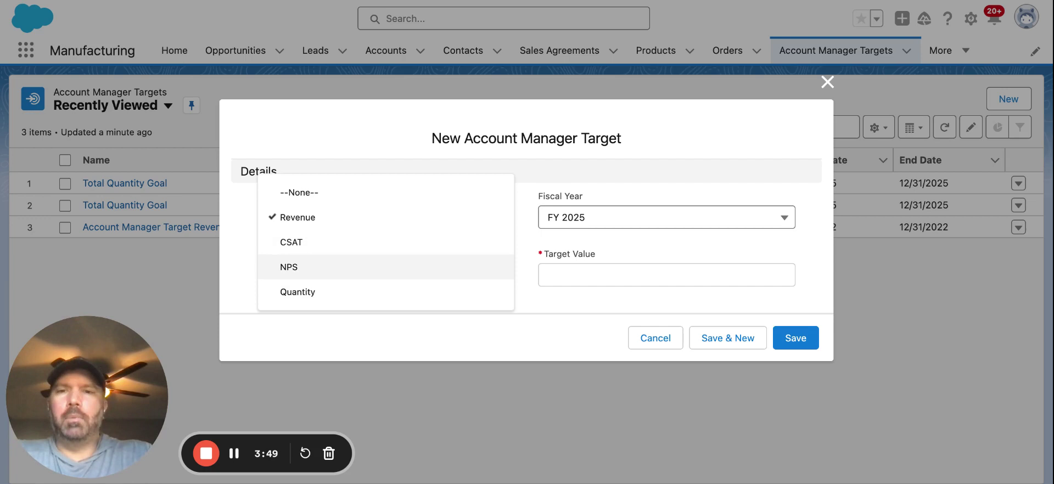
click(433, 225)
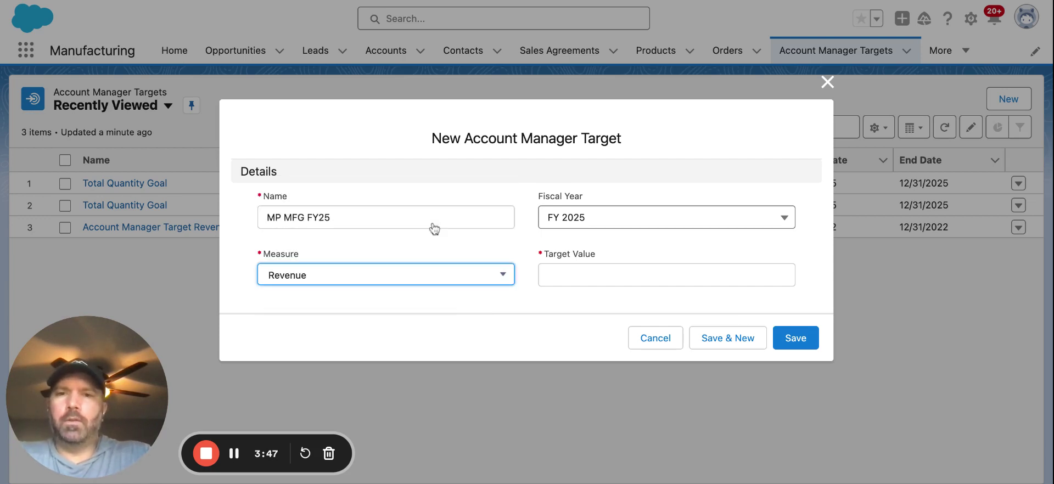
click(563, 274)
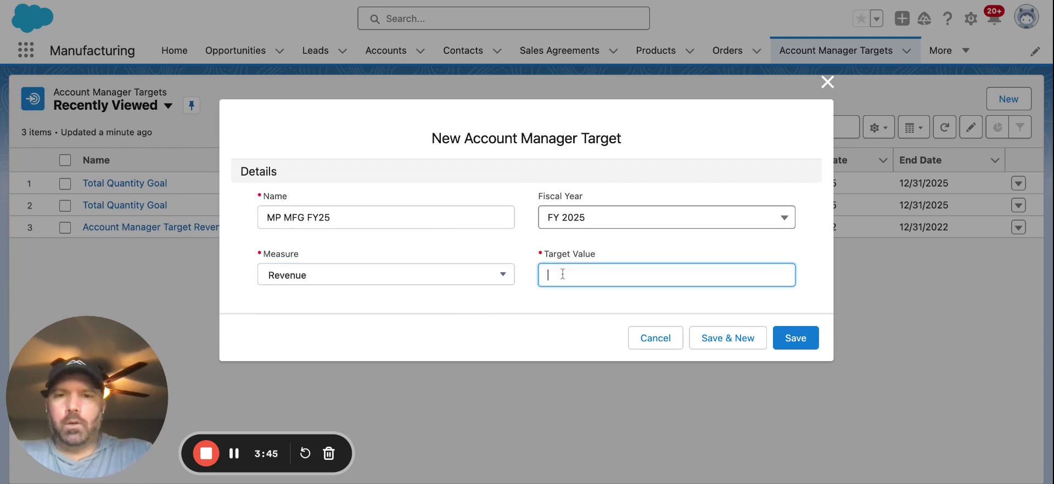
text(10)
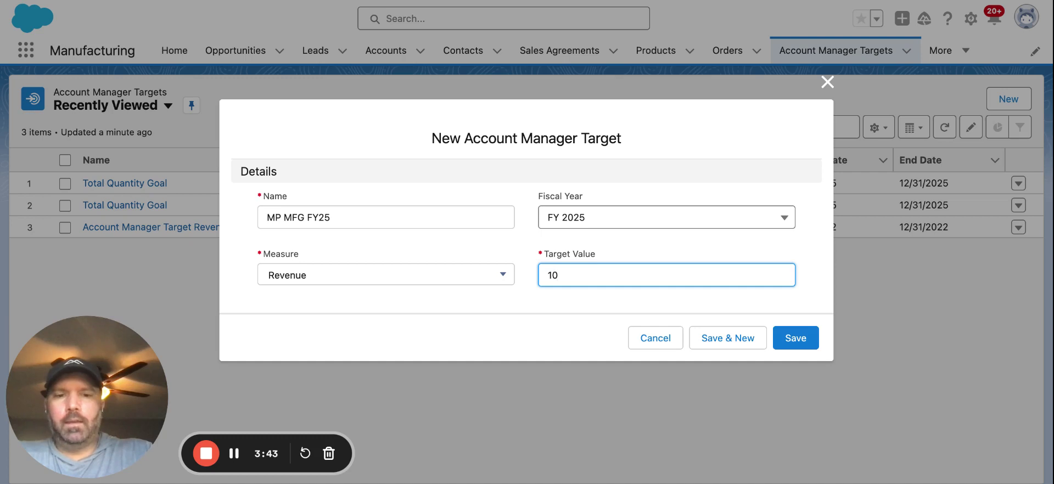
text(,000,000)
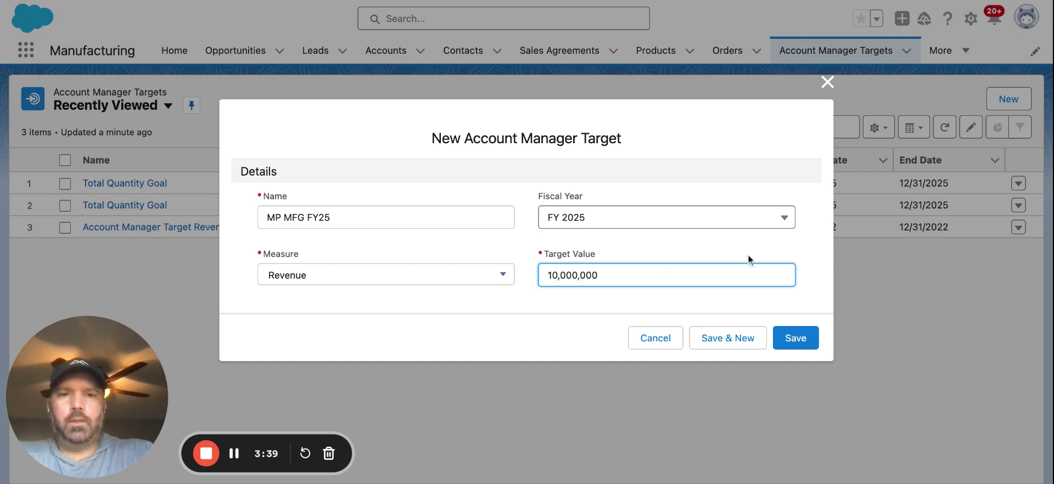
click(800, 341)
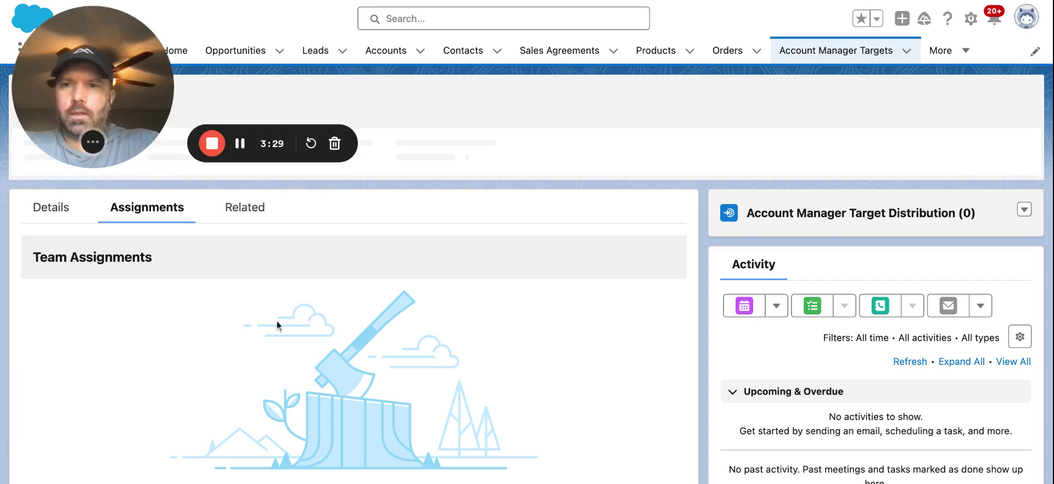
Scroll down to the Team Assignments table listing the five account managers
scroll(277, 325, down, 3)
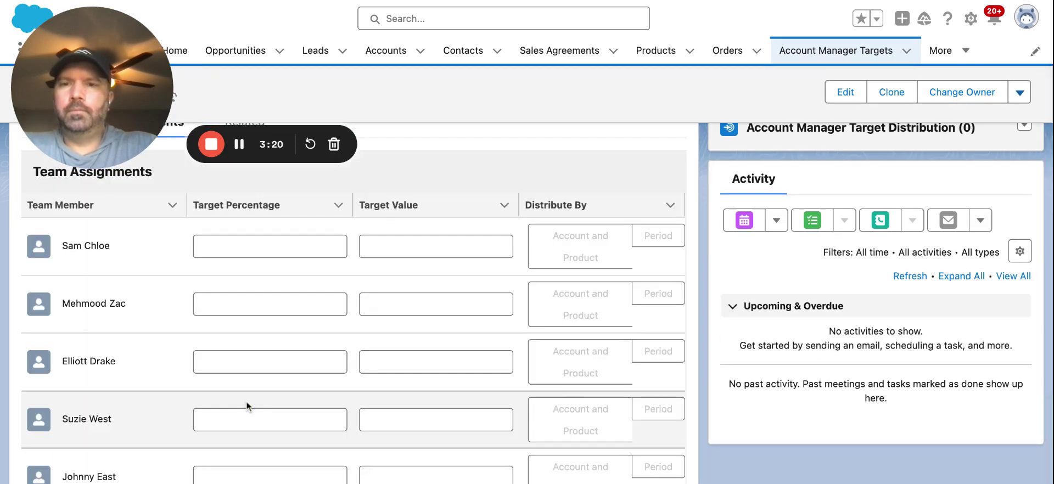
scroll(118, 359, down, 3)
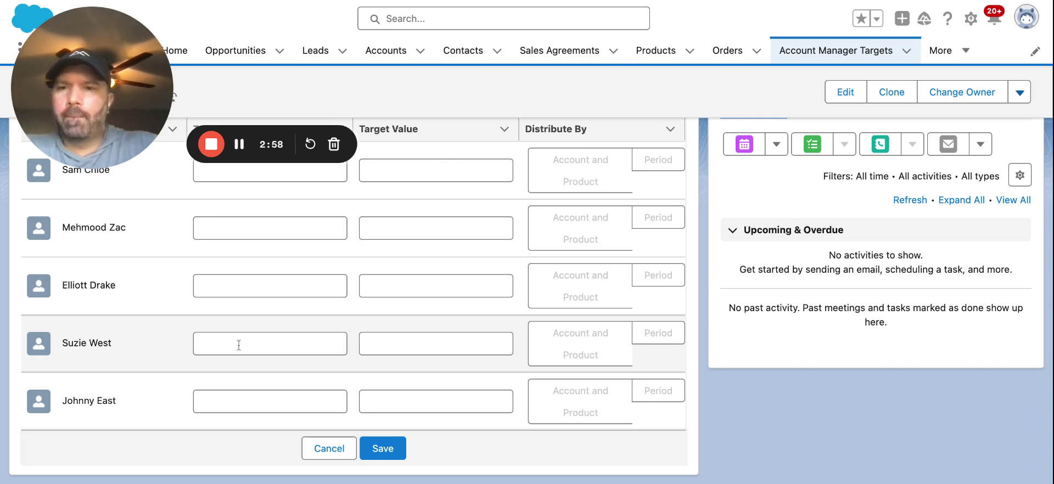
Give the fourth and fifth team members 50% target percentage each and save the assignments
click(270, 344)
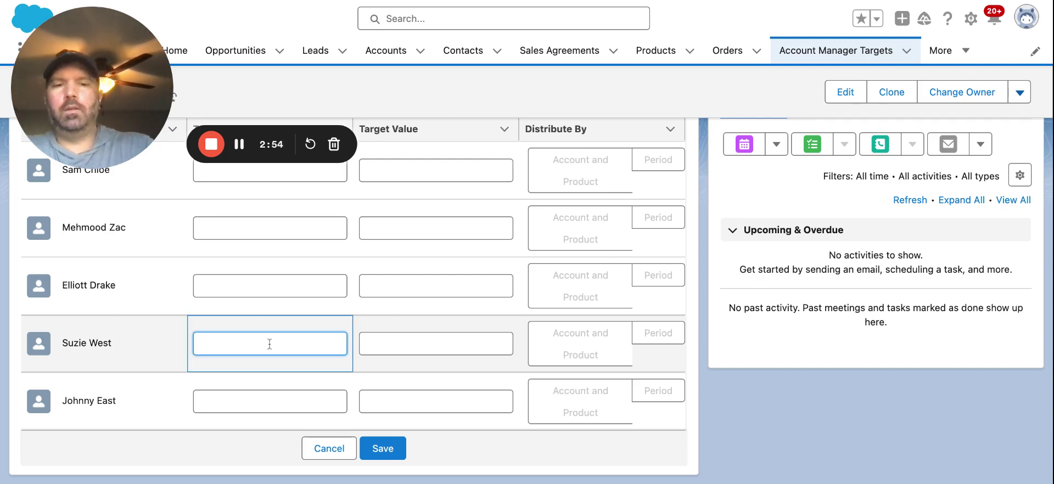
text(50)
click(256, 402)
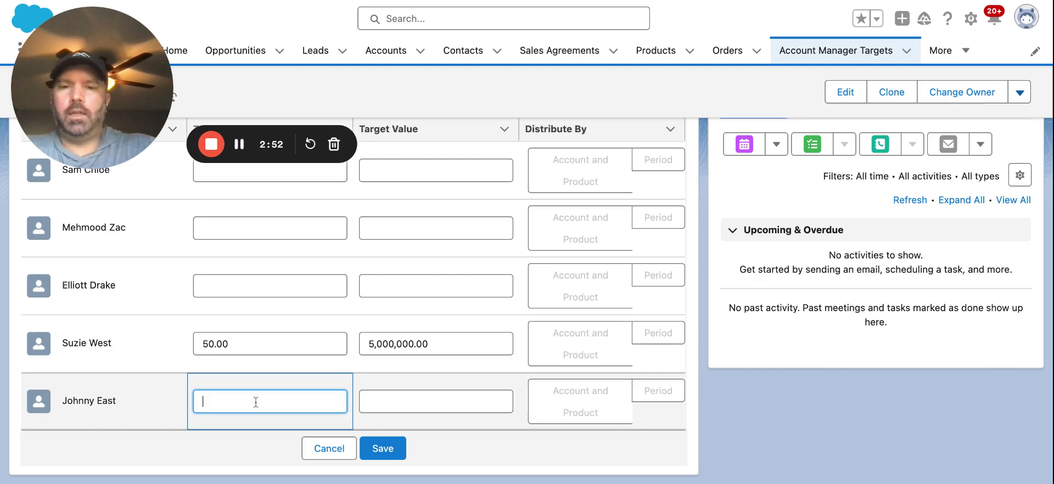
text(50)
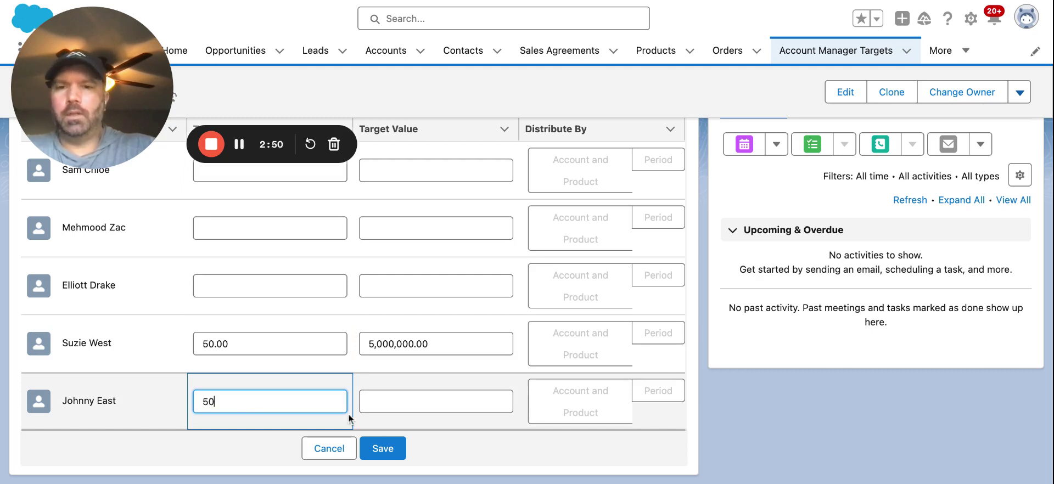
click(473, 427)
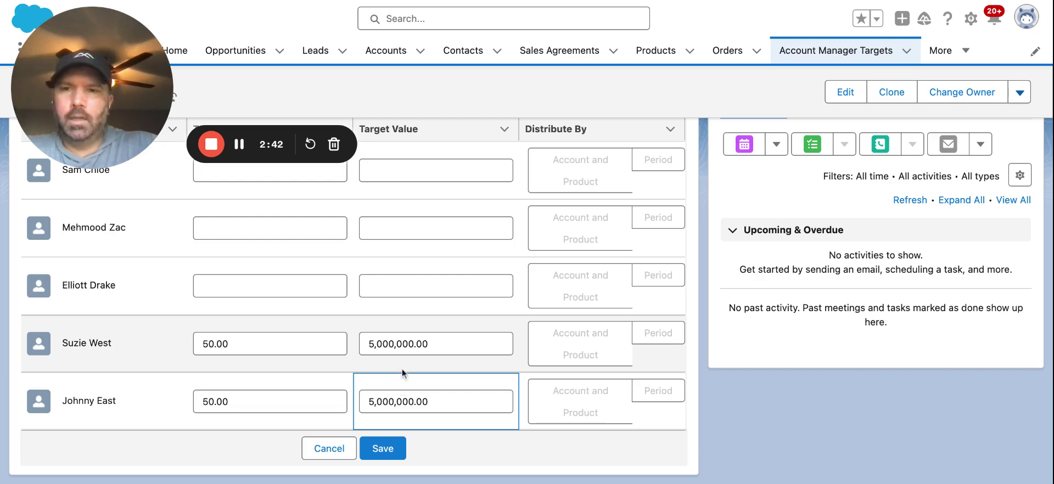
click(382, 451)
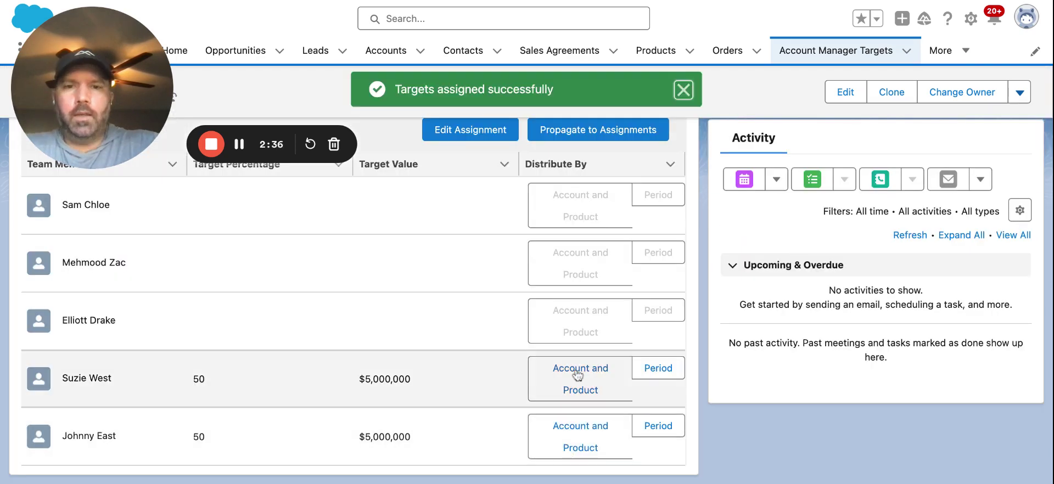
Open the Account and Product distribution for the first director's $5,000,000 share
click(577, 372)
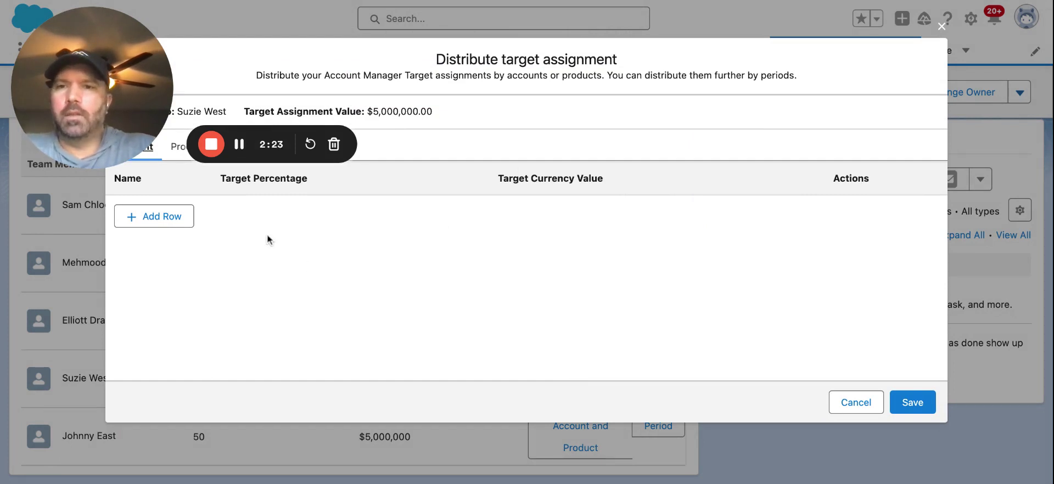
Add Acme Partner to the first director's distribution with a 50% target percentage
click(151, 224)
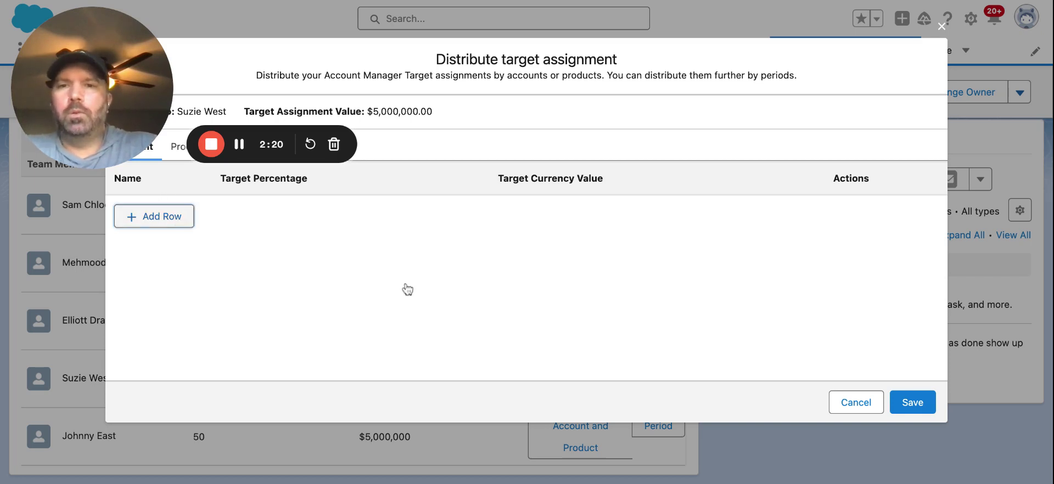
click(240, 214)
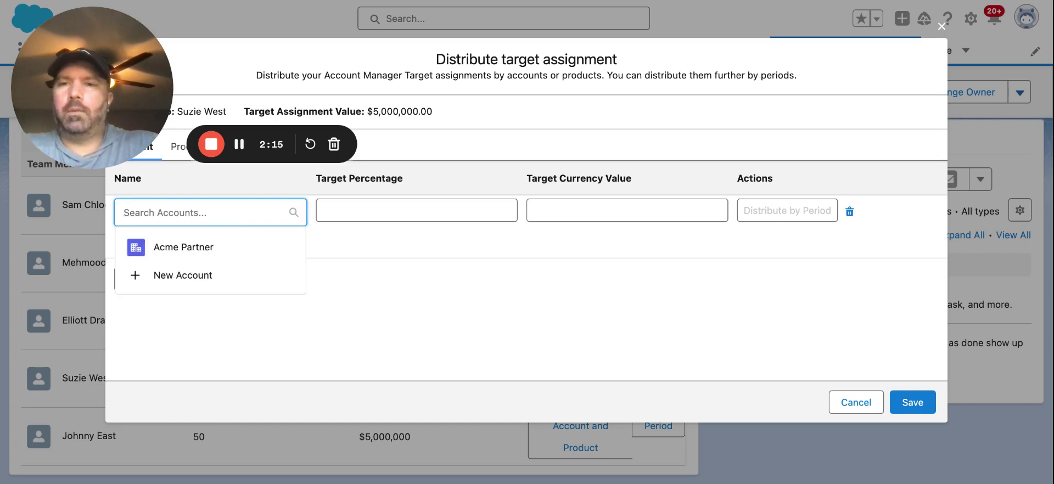
text(ac)
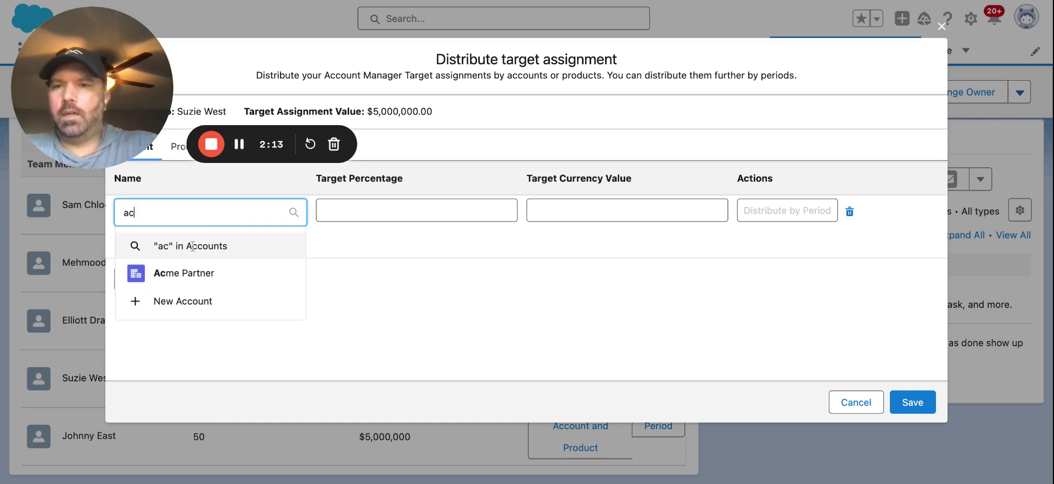
click(184, 272)
click(447, 207)
text(50)
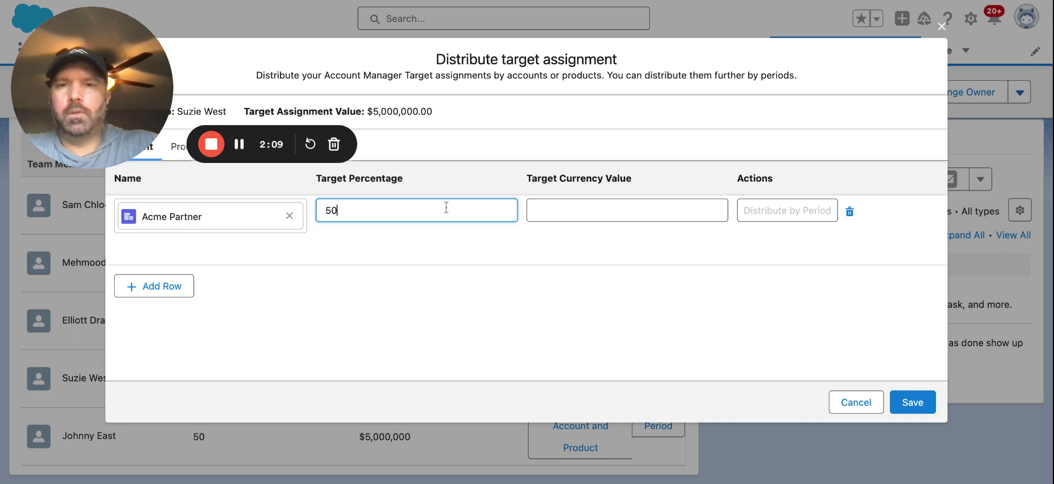
Add Burlington Textiles Corp of America at 50% and save the distribution
click(429, 266)
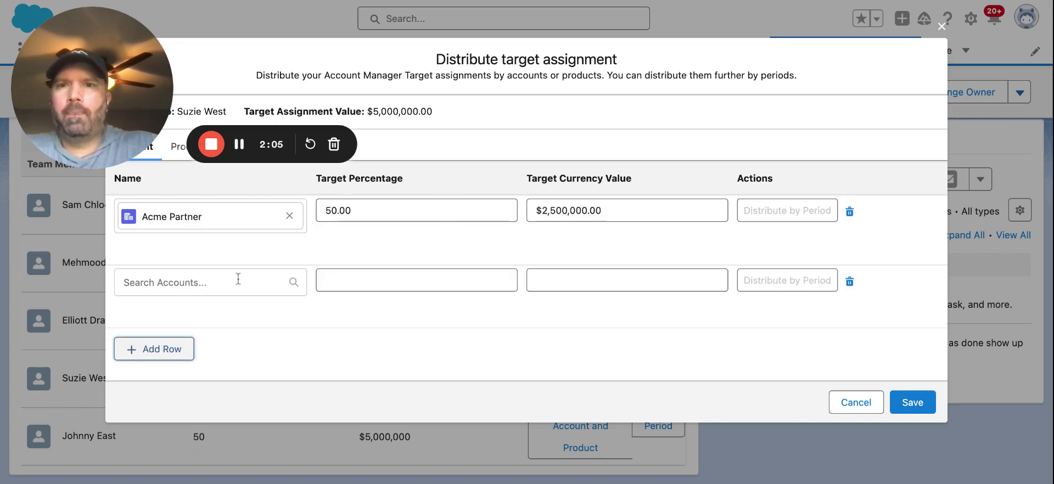
click(227, 276)
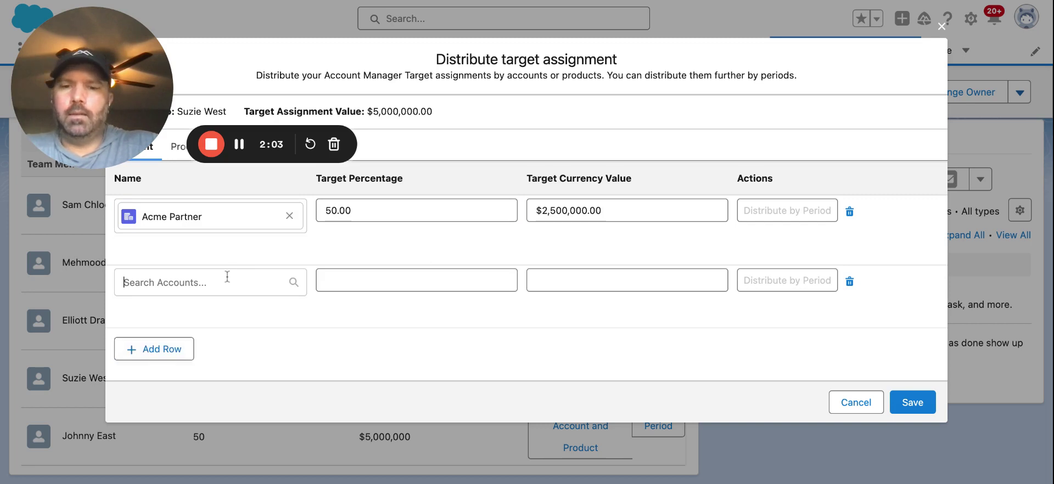
text(text)
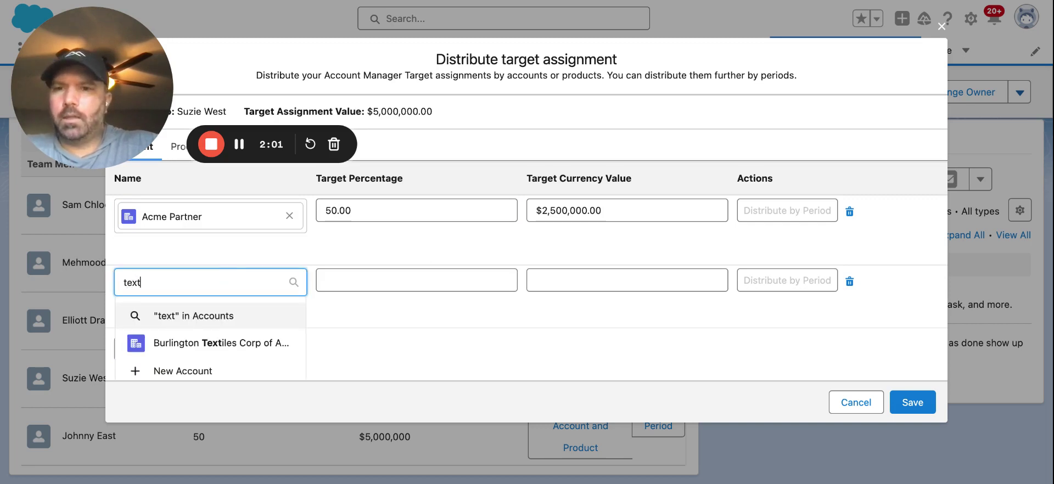
click(236, 346)
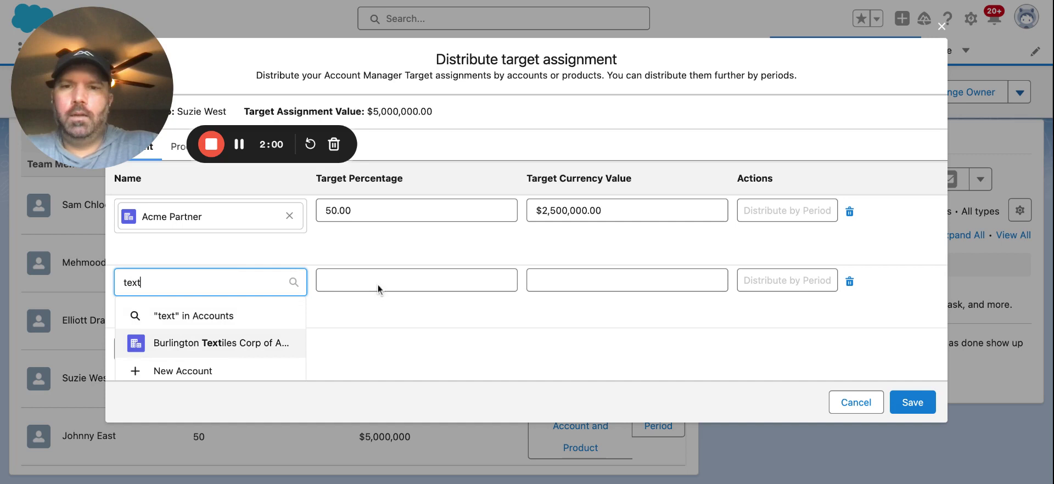
click(383, 281)
text(50)
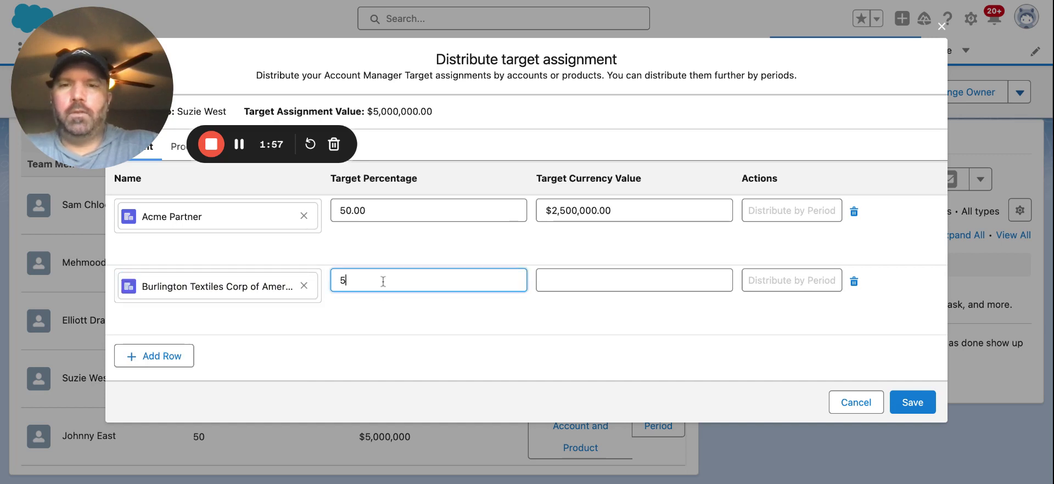
click(447, 331)
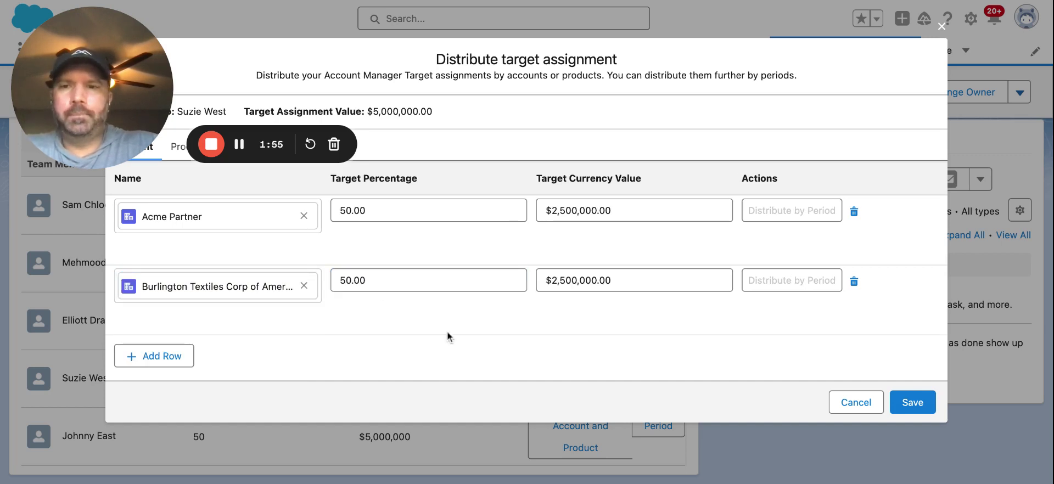
click(912, 402)
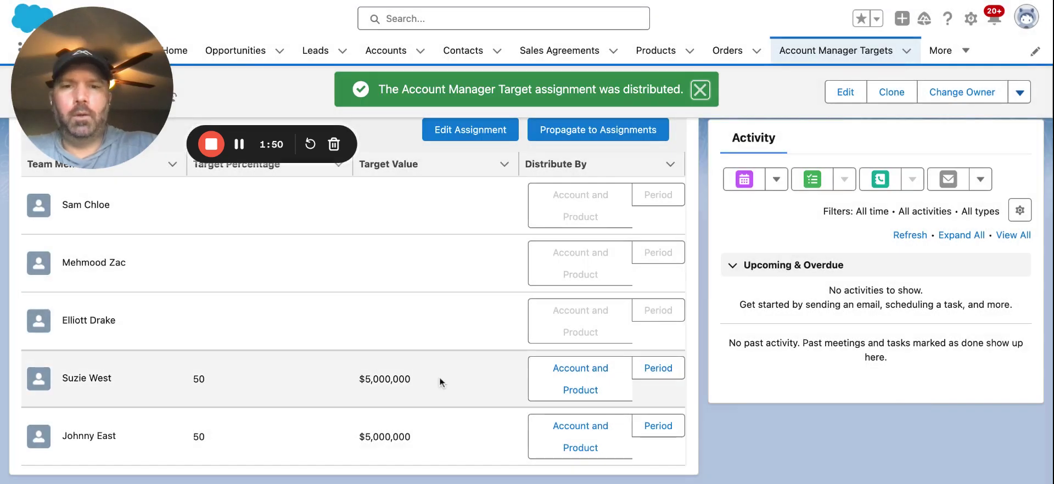
Open the second director's distribution and assign Acme Partner 75% ($3,750,000.00)
click(526, 366)
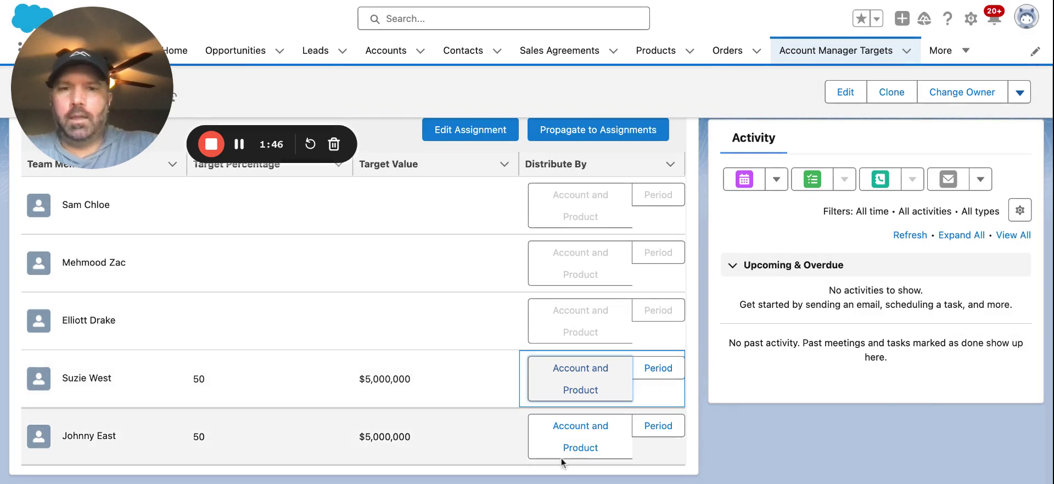
click(578, 448)
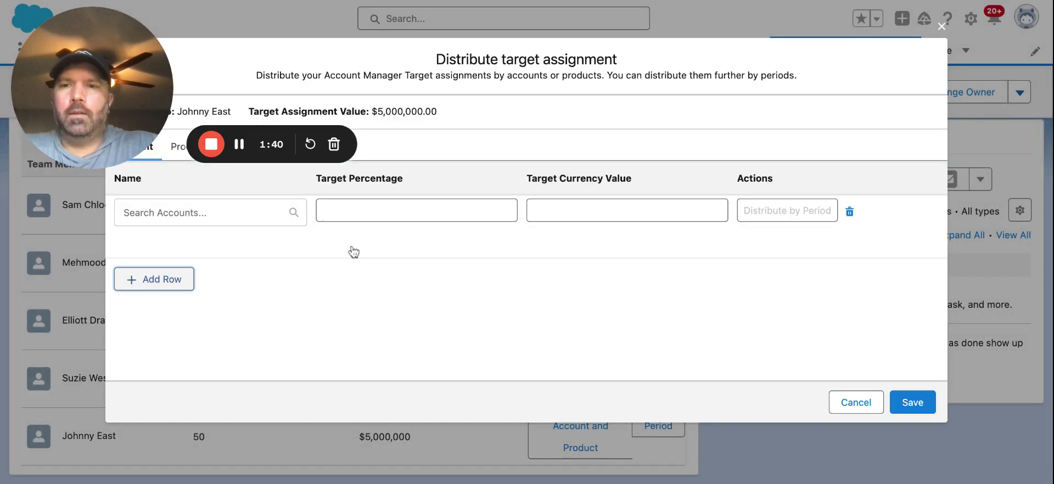
click(254, 212)
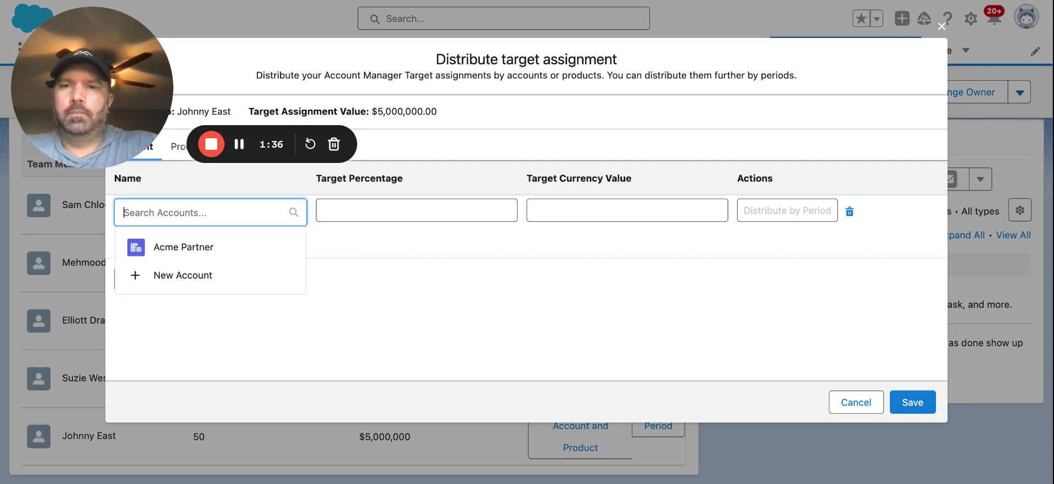
click(211, 247)
click(457, 213)
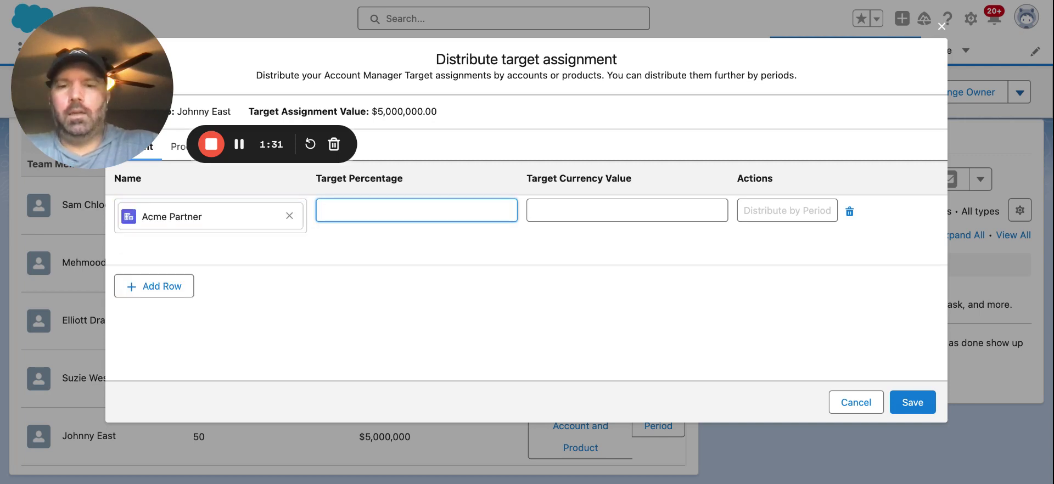
text(75)
click(451, 250)
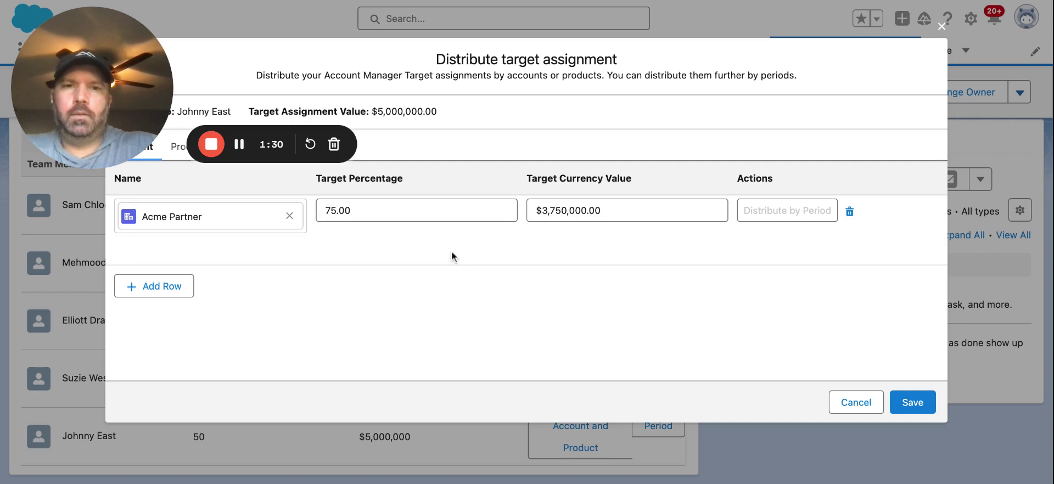
Add a second account row, then delete it while still empty
click(130, 288)
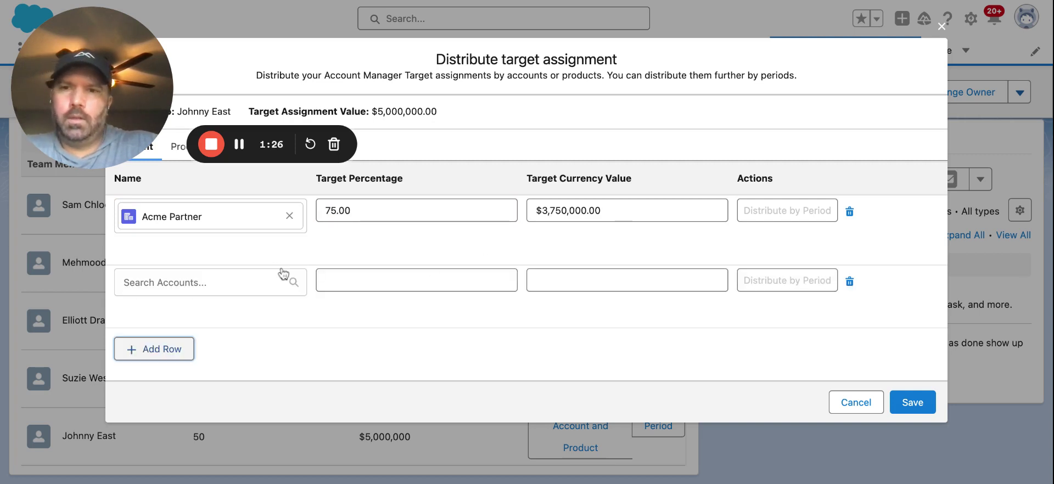
click(237, 287)
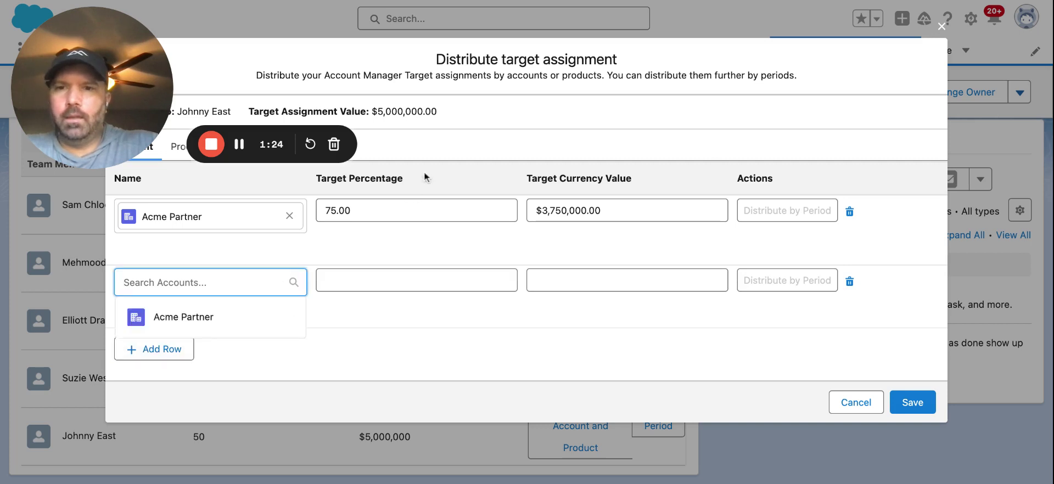
click(713, 331)
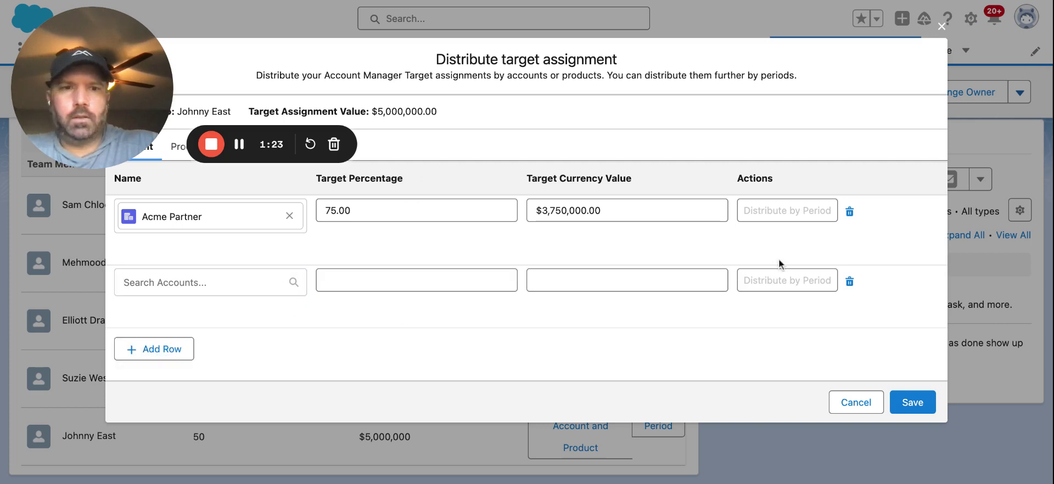
click(850, 282)
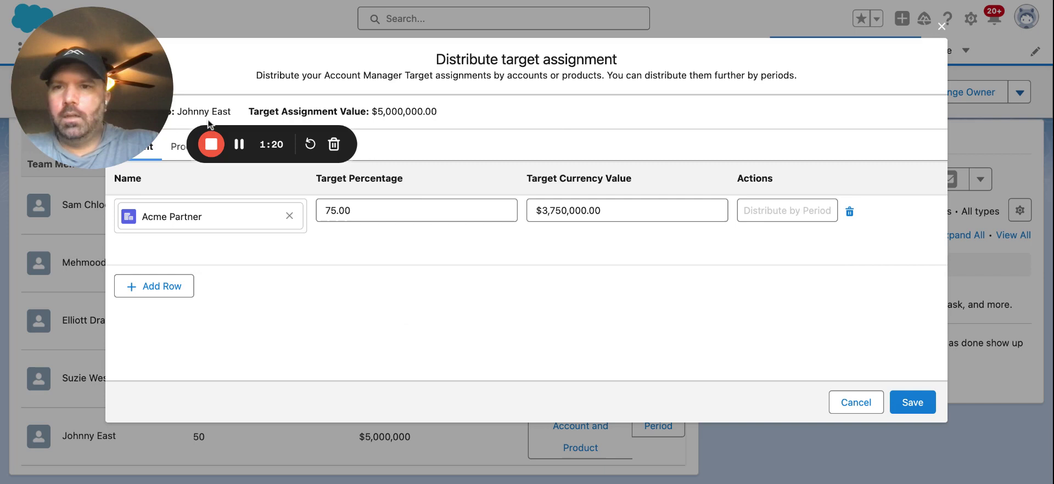
Add the Hammer product at 25% ($1,250,000.00) on the Products tab and save the distribution
click(175, 149)
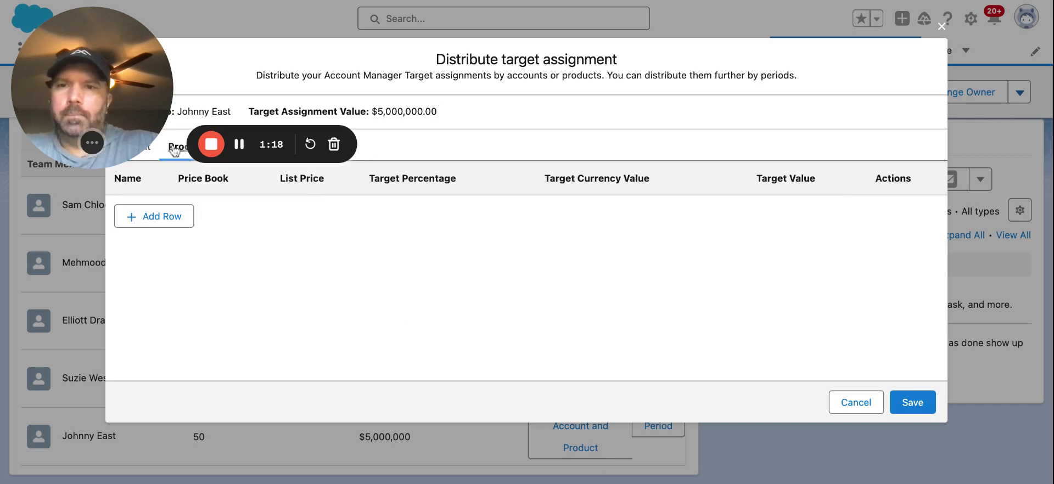
click(174, 225)
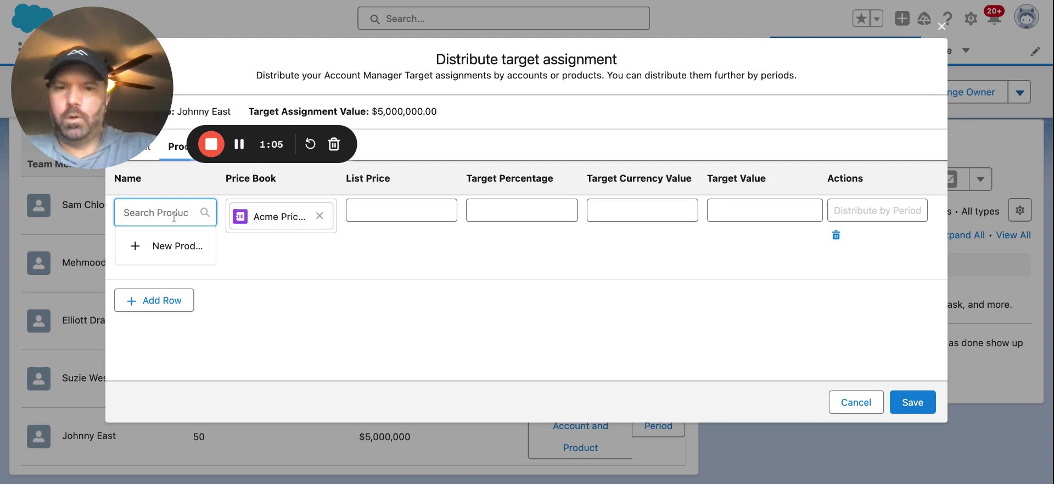
text(hamm)
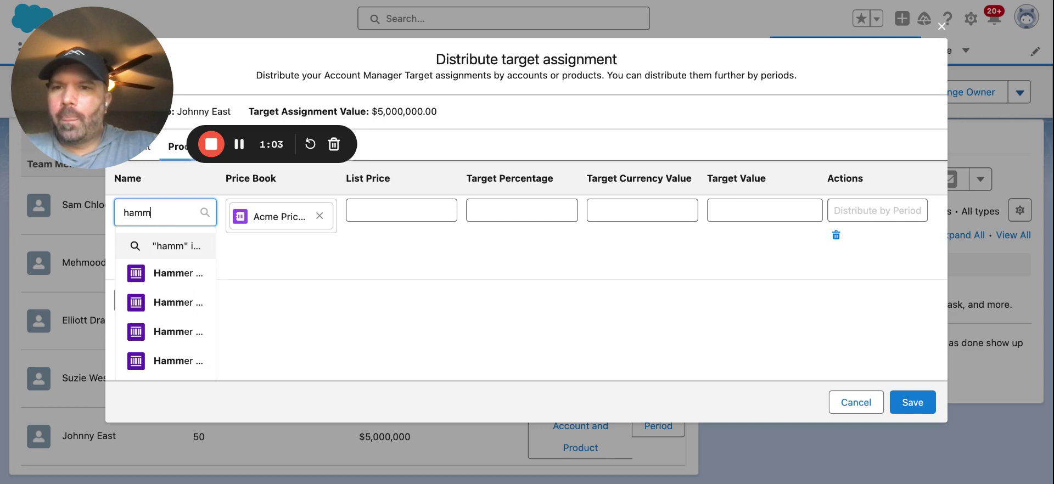
click(165, 273)
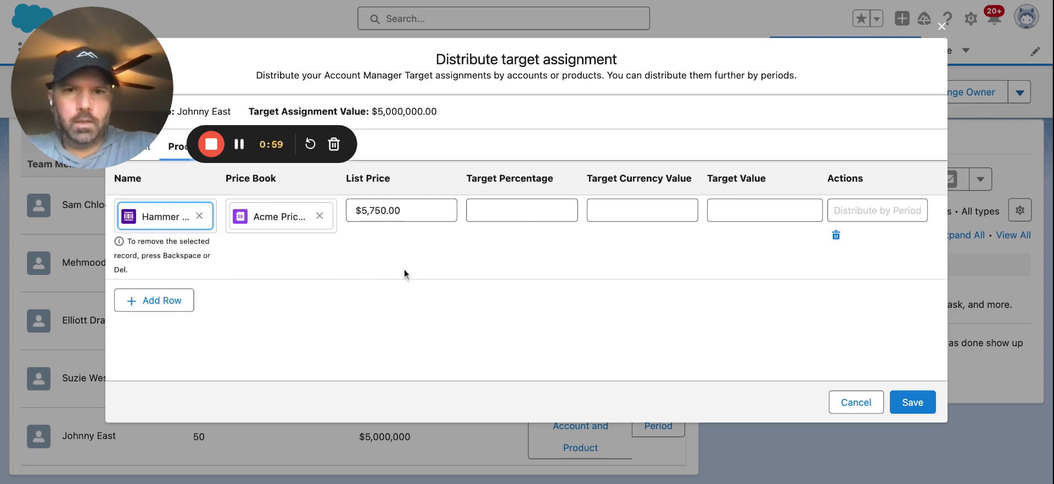
click(538, 215)
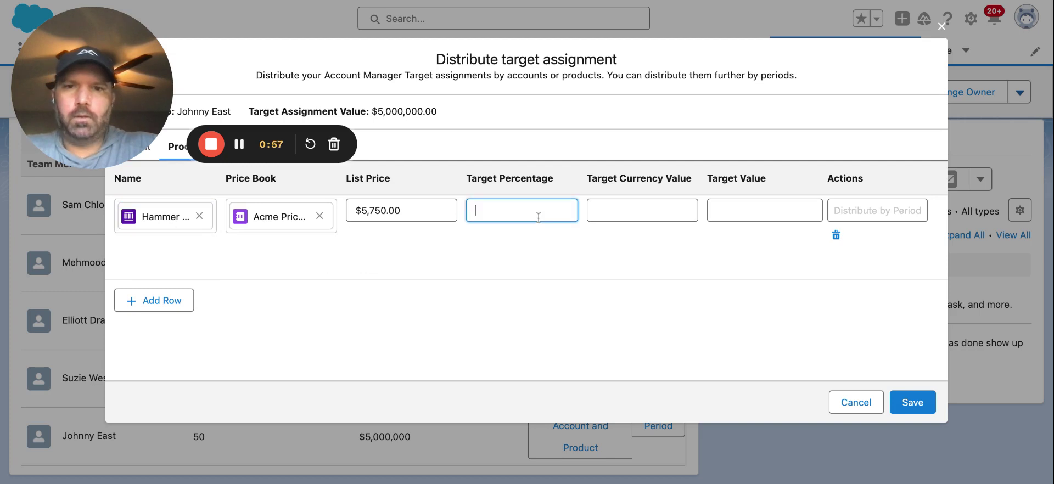
text(25)
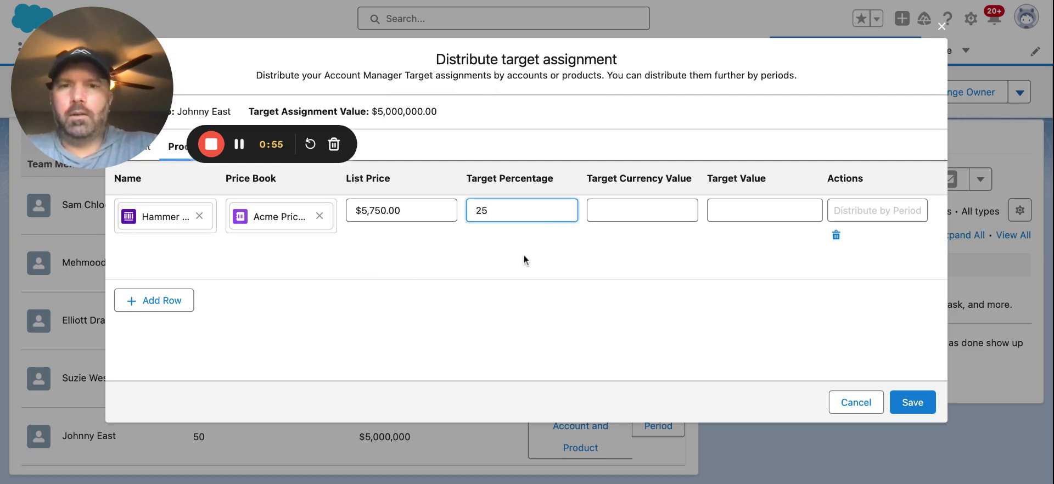
click(524, 255)
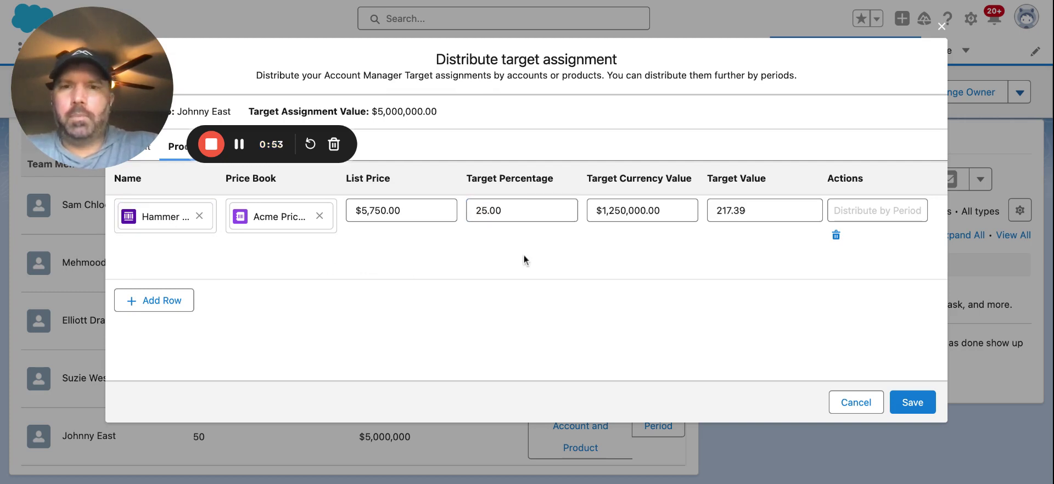
click(503, 209)
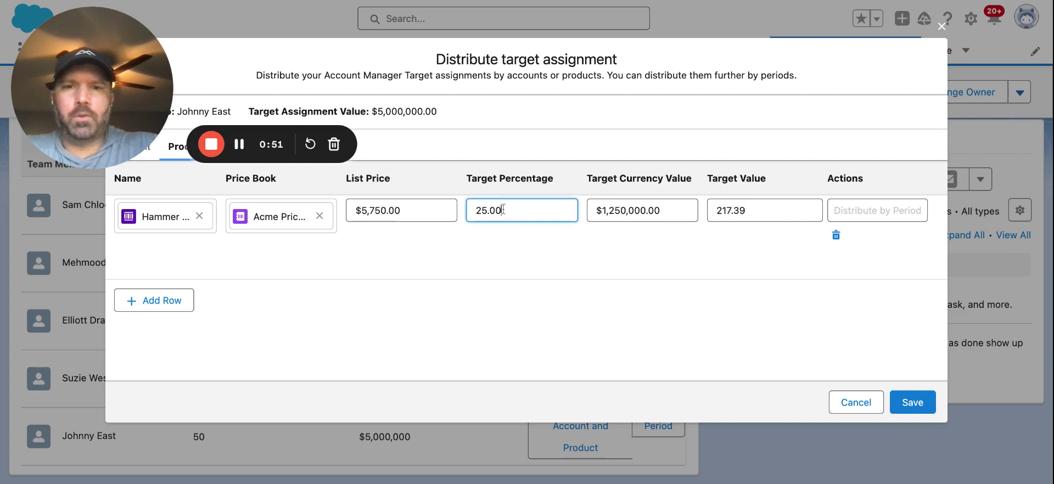
double_click(503, 209)
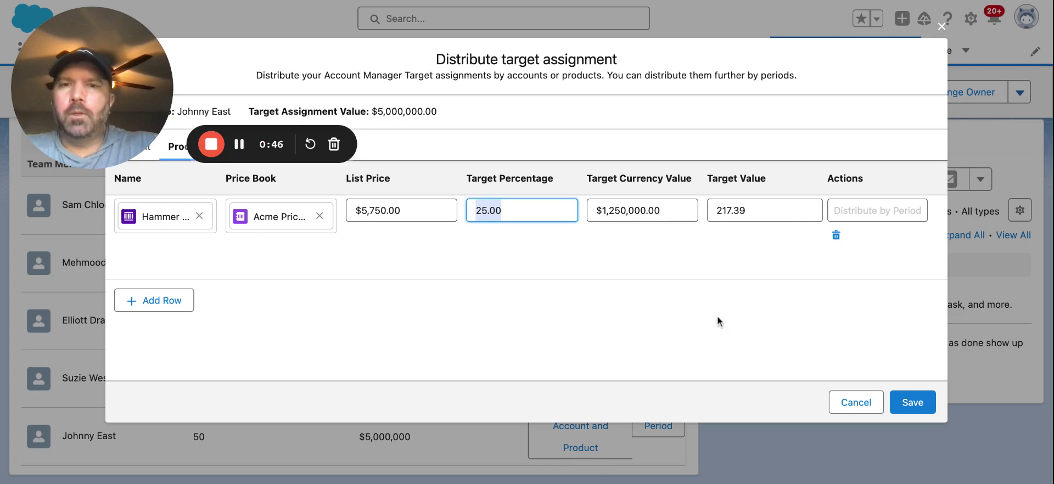
click(914, 402)
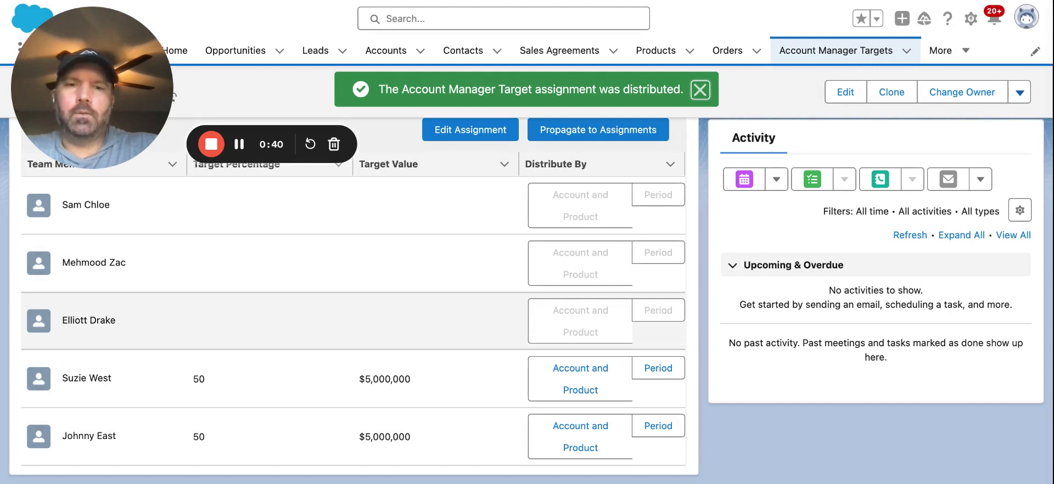
Select the second director's Account and Product cell in the team member list
click(581, 436)
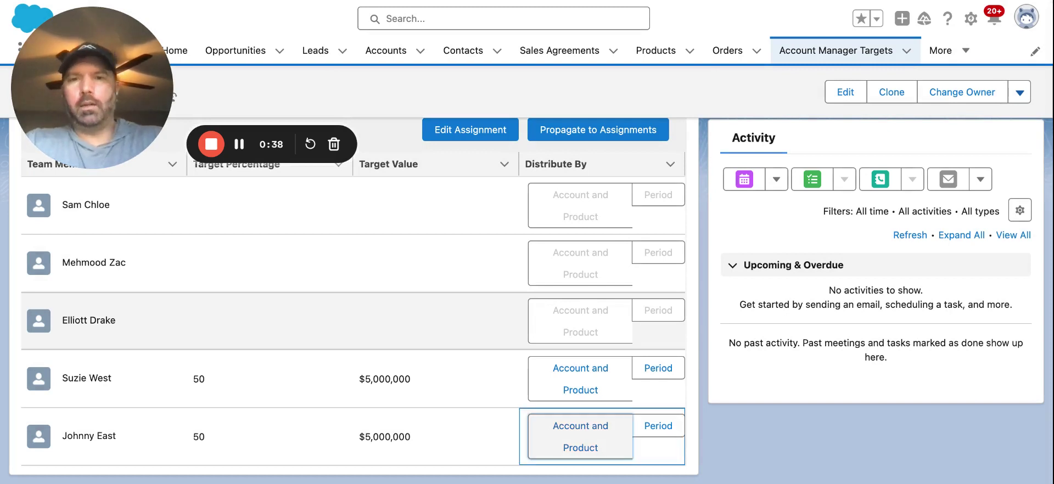